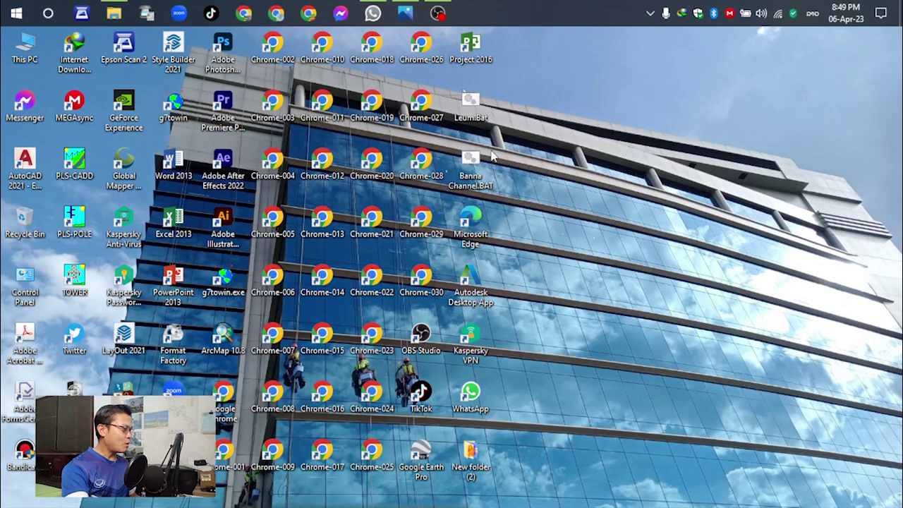
# Step: Dismiss the desktop context menu without choosing anything, leaving New folder (2) open in File Explorer
pyautogui.rightClick(548, 91)
pyautogui.moveTo(579, 111)
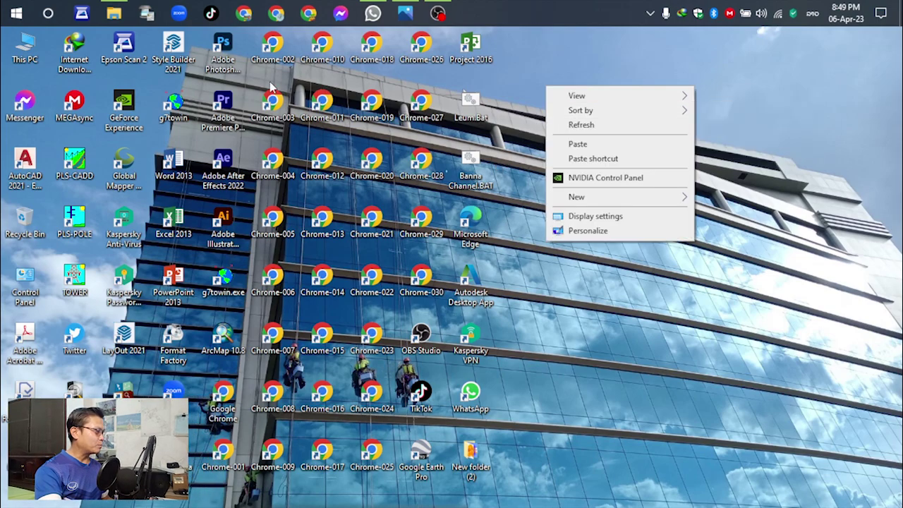
pyautogui.click(228, 45)
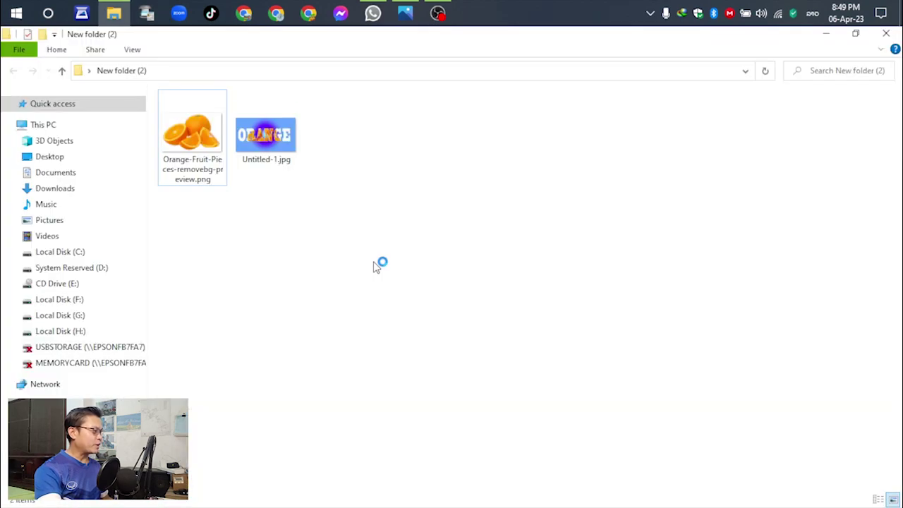
# Step: Preview Orange-Fruit-Pieces-removebg-preview.png in Photos, then start a new Photoshop document
pyautogui.doubleClick(187, 139)
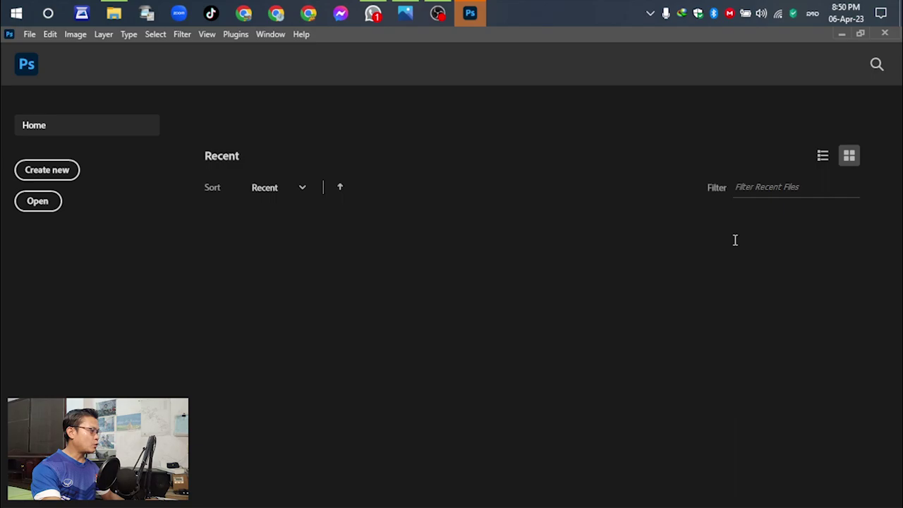
pyautogui.hotkey('ctrl', 'n')
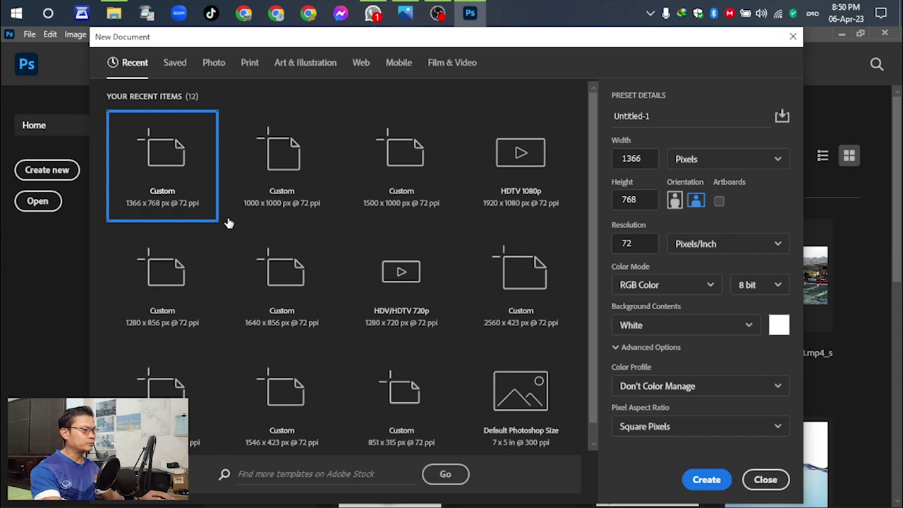
# Step: Cancel the New Document dialog and create a blank white 1366 × 768 px Untitled-1 document
pyautogui.press('Escape')
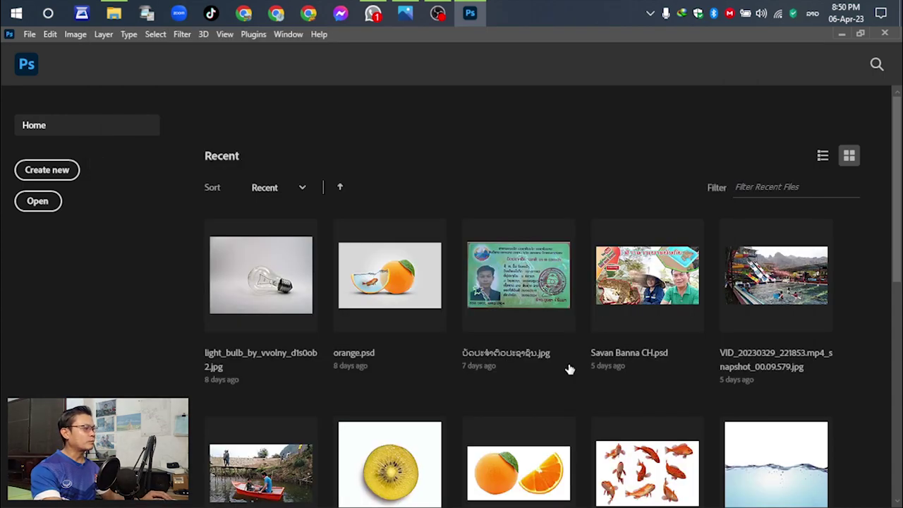
pyautogui.hotkey('ctrl', 'alt', 'n')
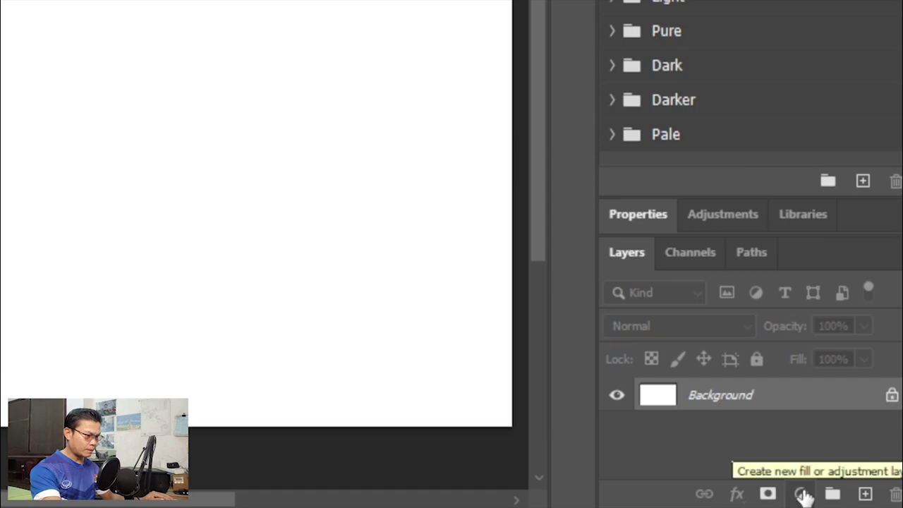
# Step: Add a Gradient Fill 1 layer using the Black, White preset at 90°, ready for colour editing
pyautogui.click(801, 494)
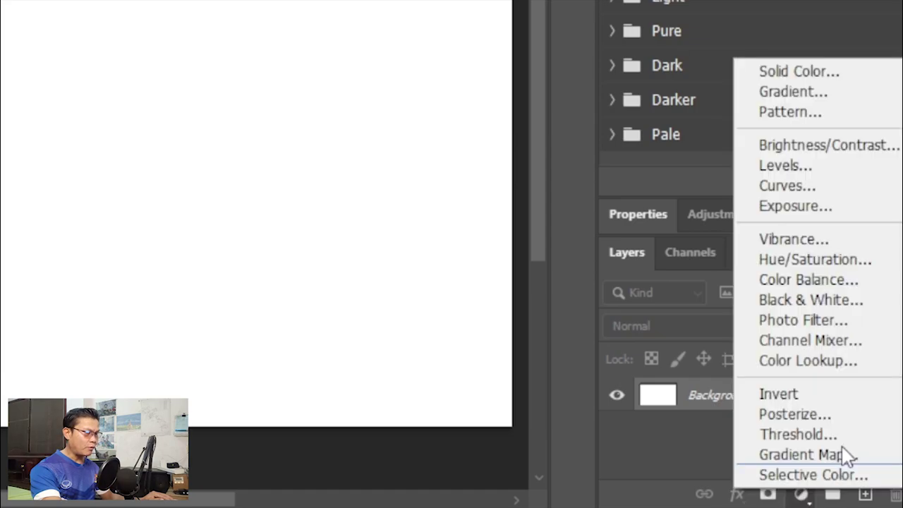
pyautogui.press('Escape')
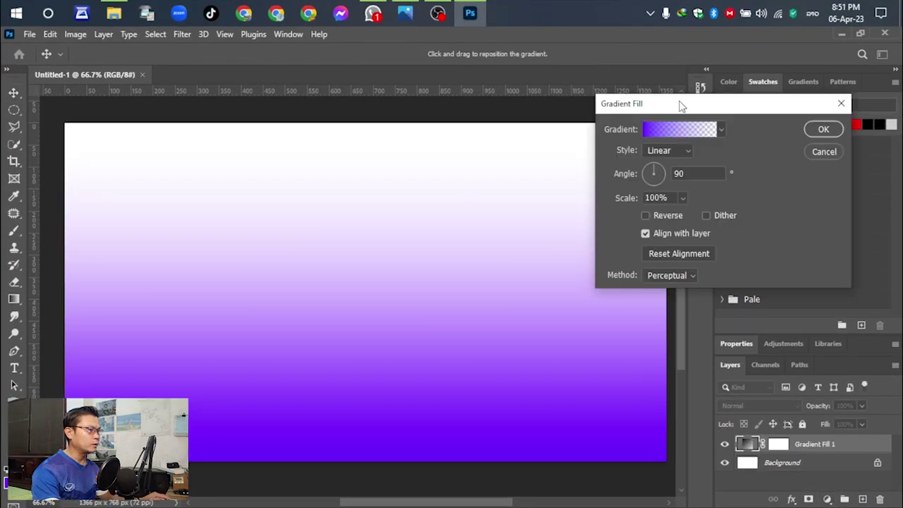
pyautogui.moveTo(681, 106); pyautogui.dragTo(646, 112)
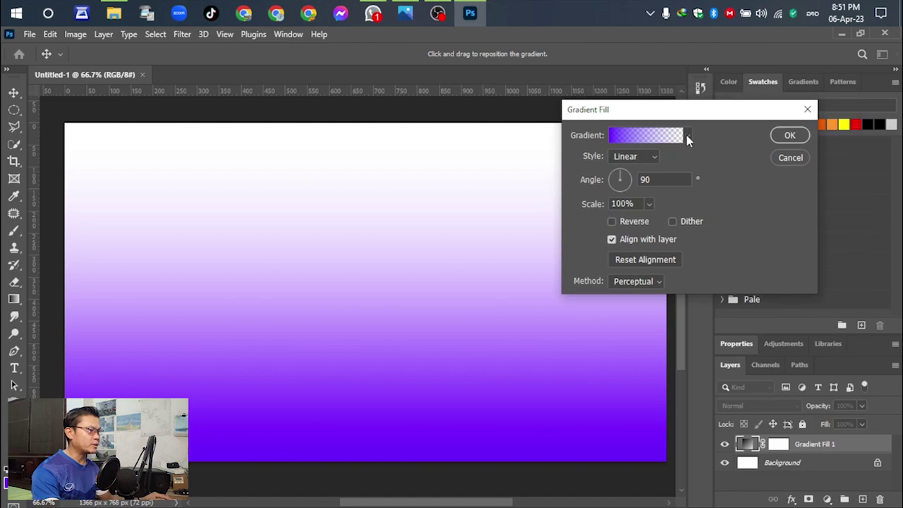
pyautogui.click(688, 138)
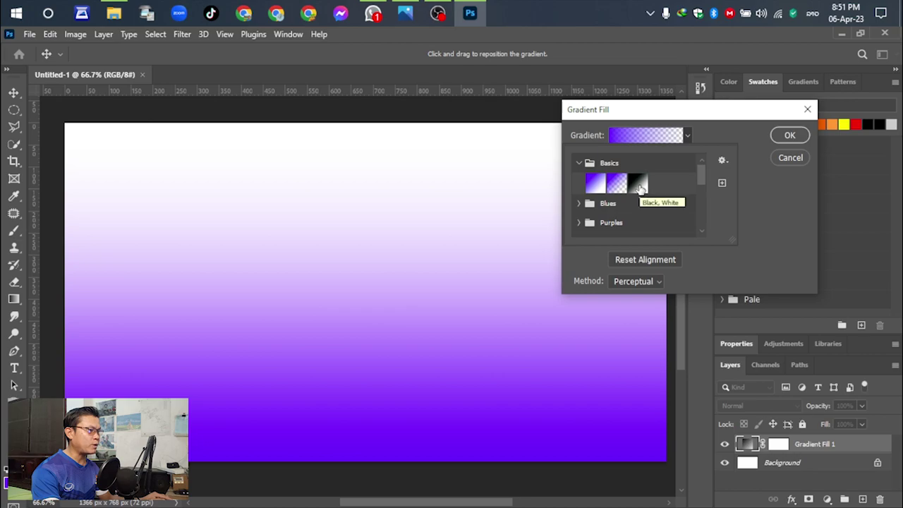
pyautogui.click(638, 185)
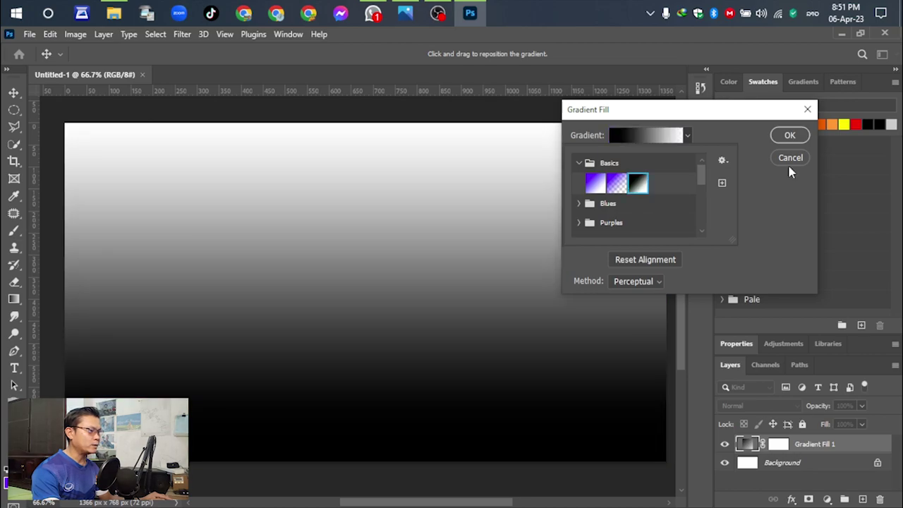
pyautogui.click(645, 135)
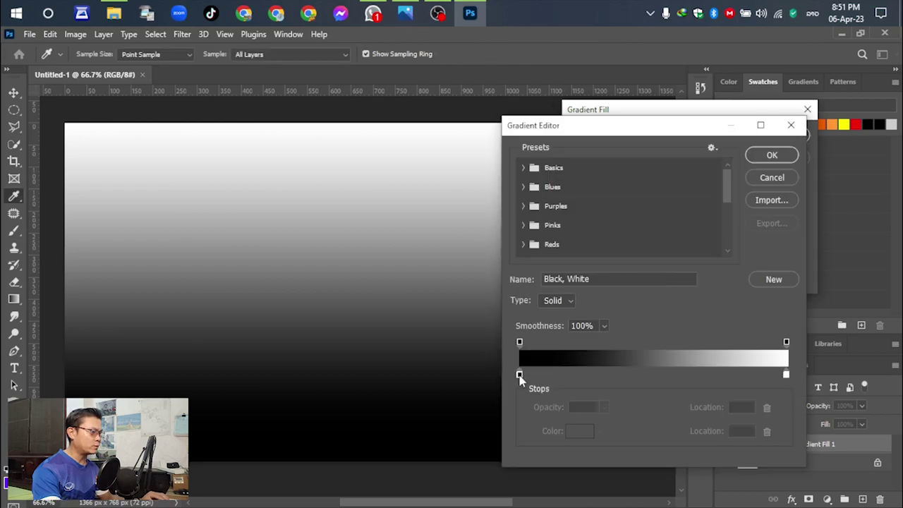
# Step: Recolour the gradient's black left stop to cyan #33ffff
pyautogui.click(520, 376)
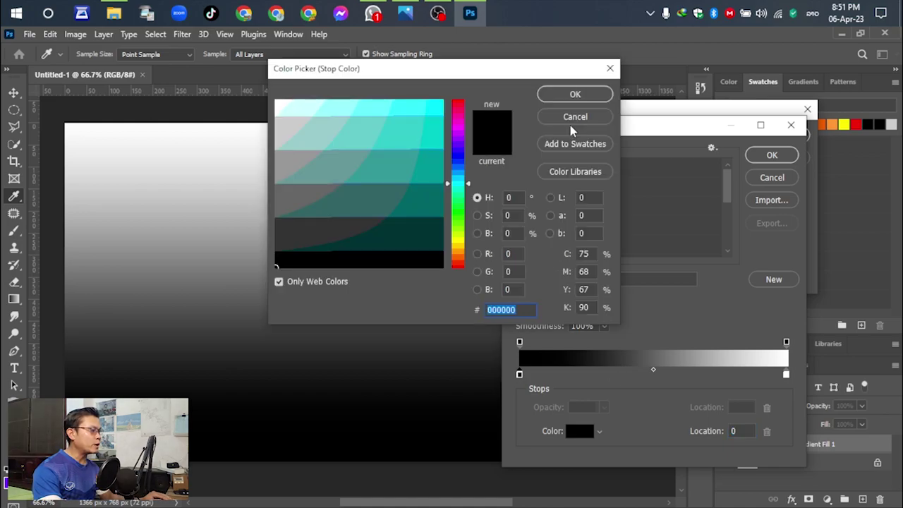
pyautogui.click(423, 107)
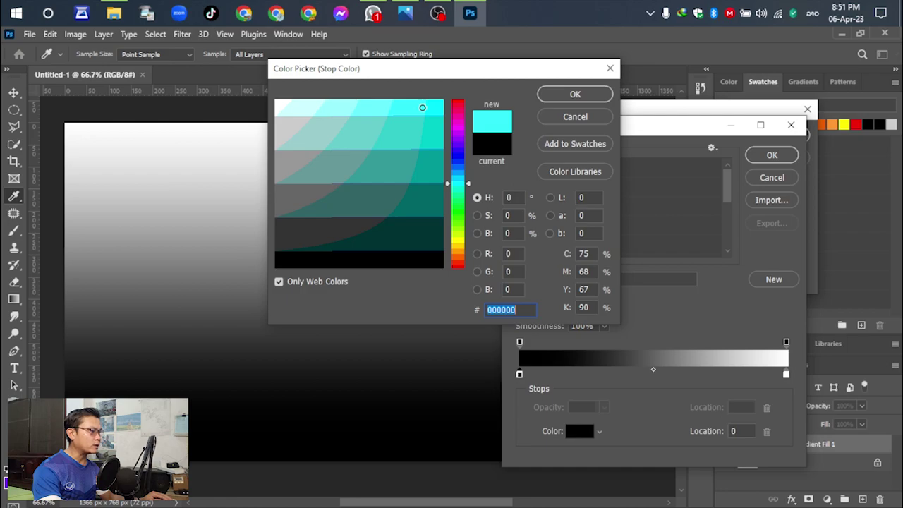
pyautogui.press('Return')
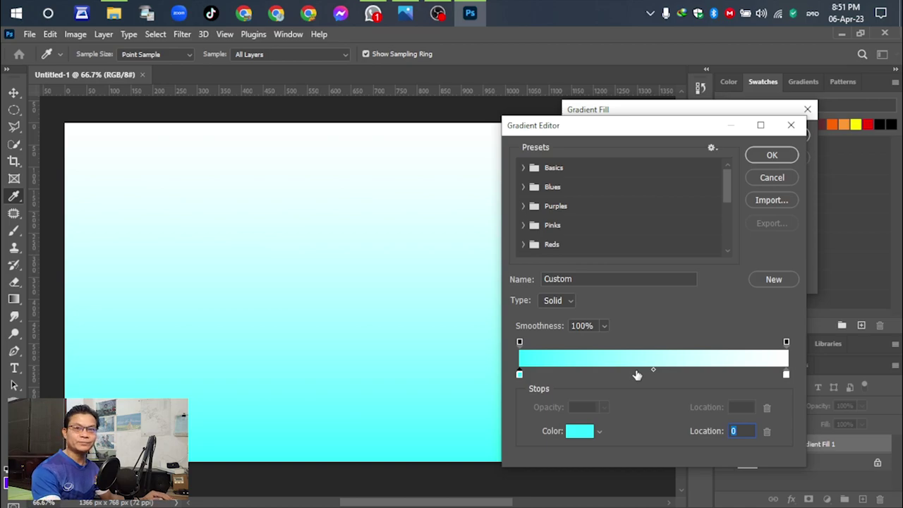
# Step: Add a purple #6633ff stop at location 50% and apply the gradient
pyautogui.doubleClick(636, 374)
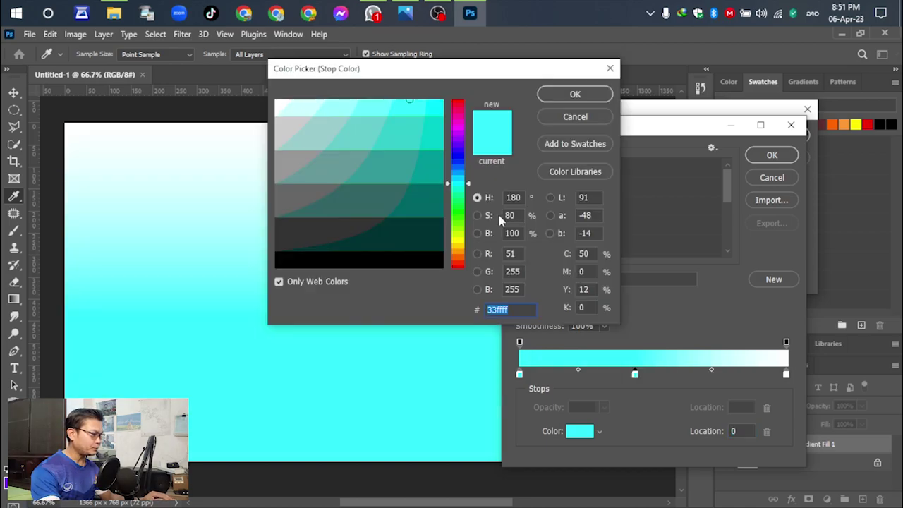
pyautogui.write('6633ff')
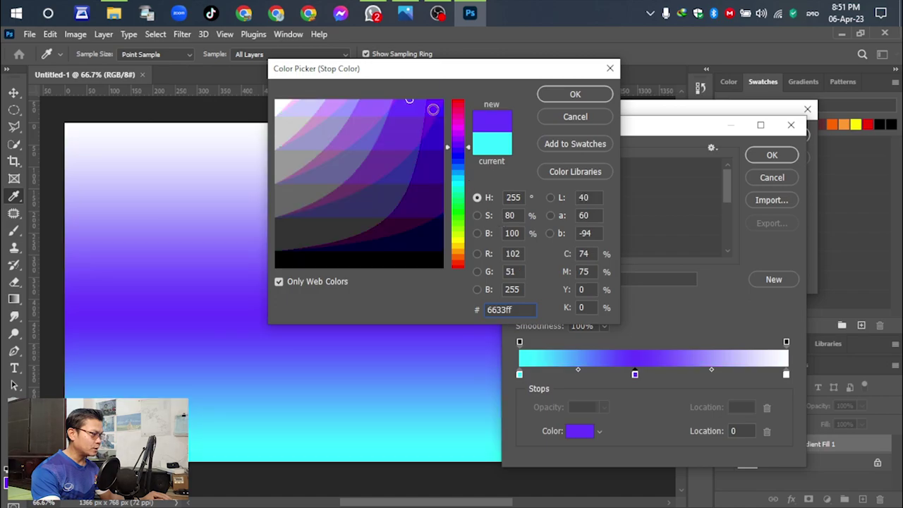
pyautogui.click(571, 94)
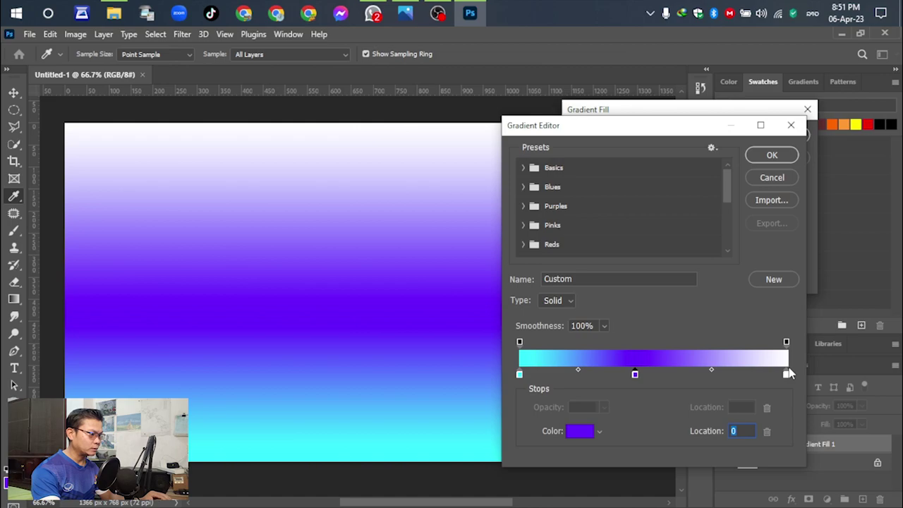
pyautogui.write('50')
pyautogui.press('Return')
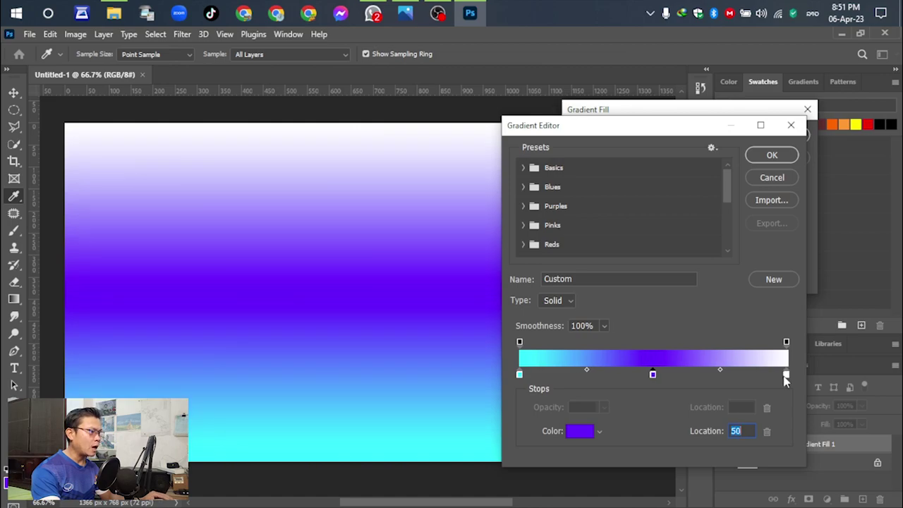
pyautogui.click(755, 159)
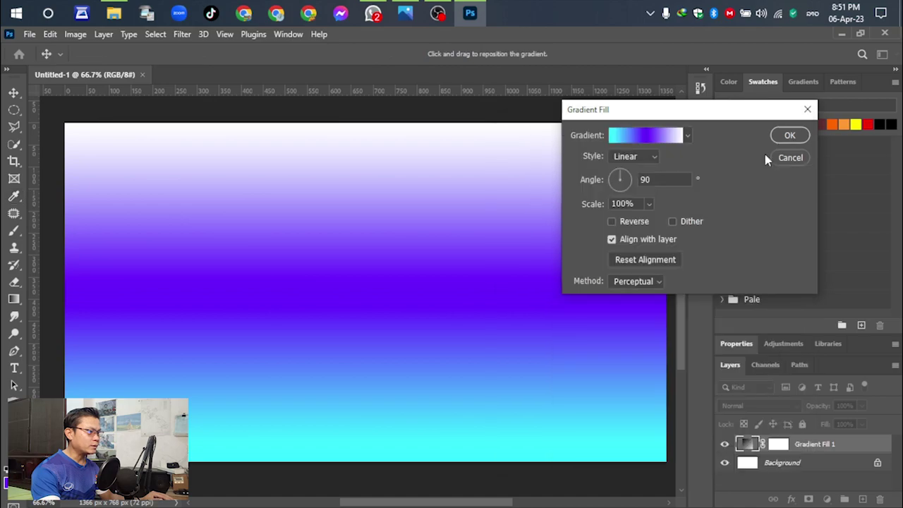
# Step: Change the gradient fill style to Radial
pyautogui.click(652, 159)
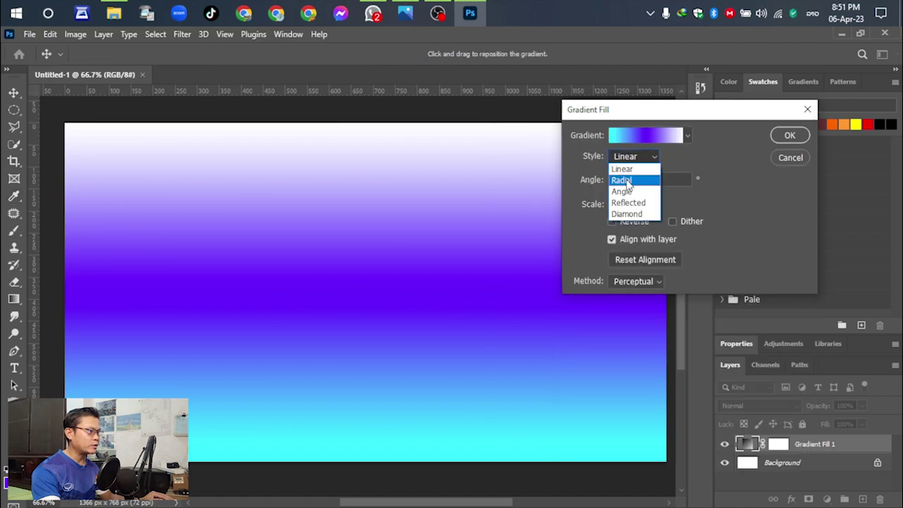
pyautogui.click(627, 182)
pyautogui.click(654, 159)
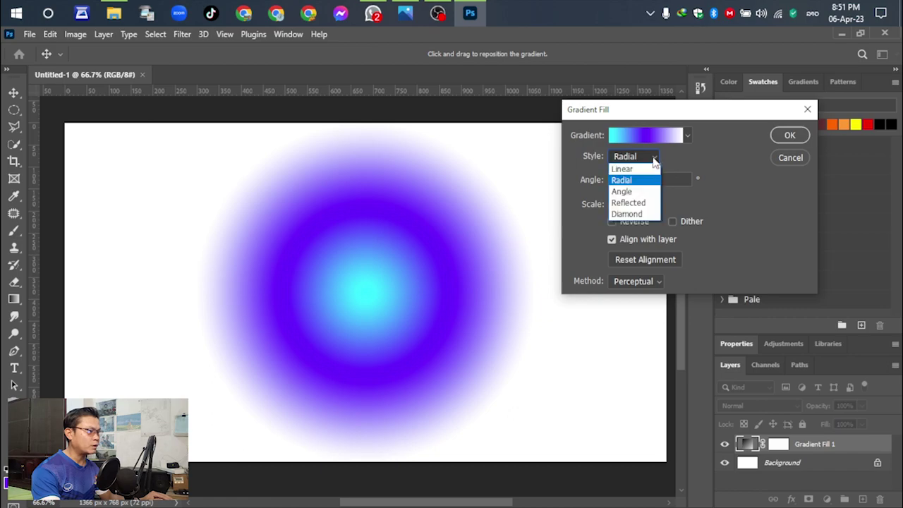
pyautogui.click(654, 161)
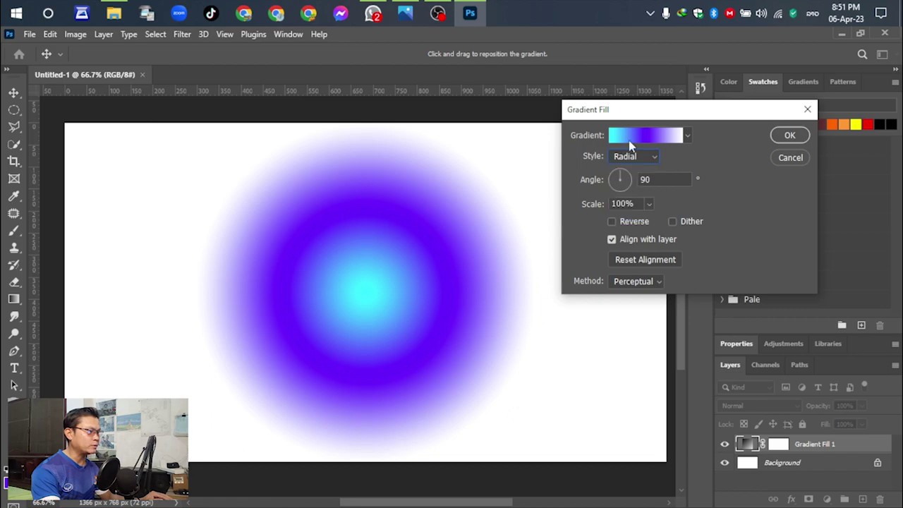
# Step: Recolour the white end stop to light blue #6699ff and apply the radial gradient fill
pyautogui.click(631, 144)
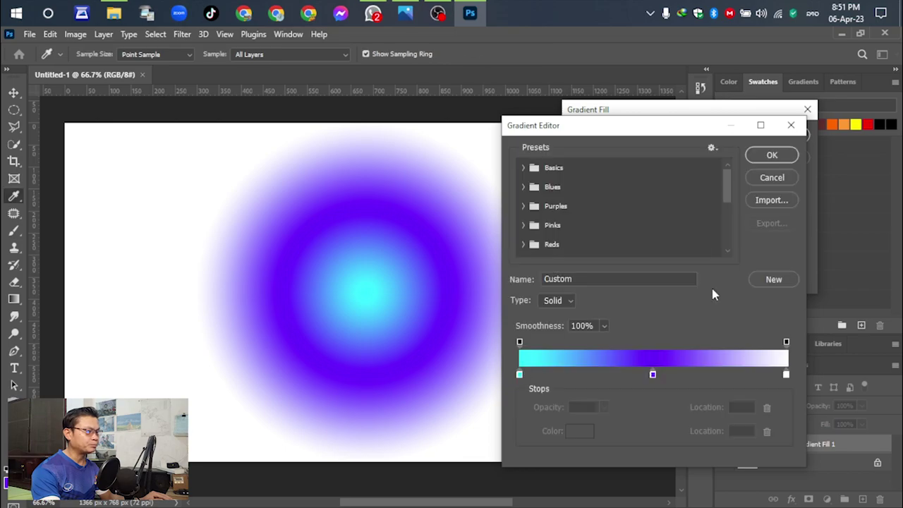
pyautogui.click(786, 374)
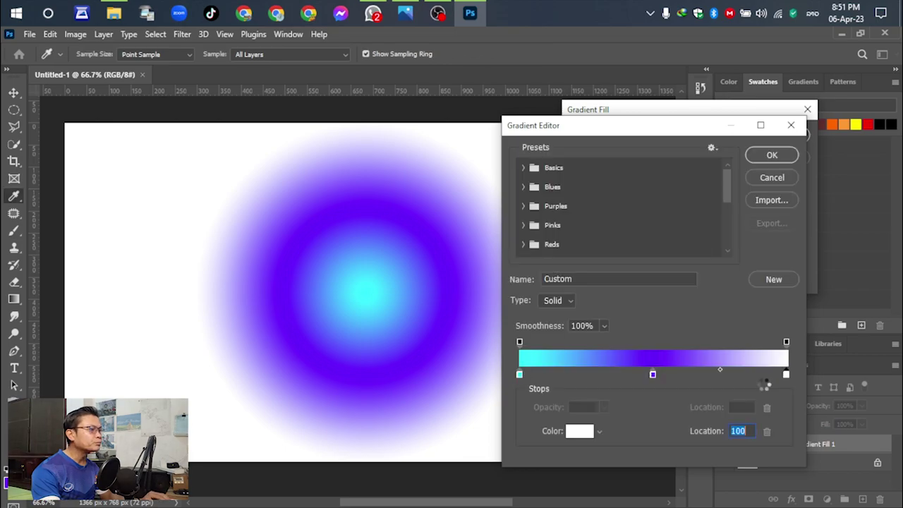
pyautogui.doubleClick(786, 375)
pyautogui.click(461, 172)
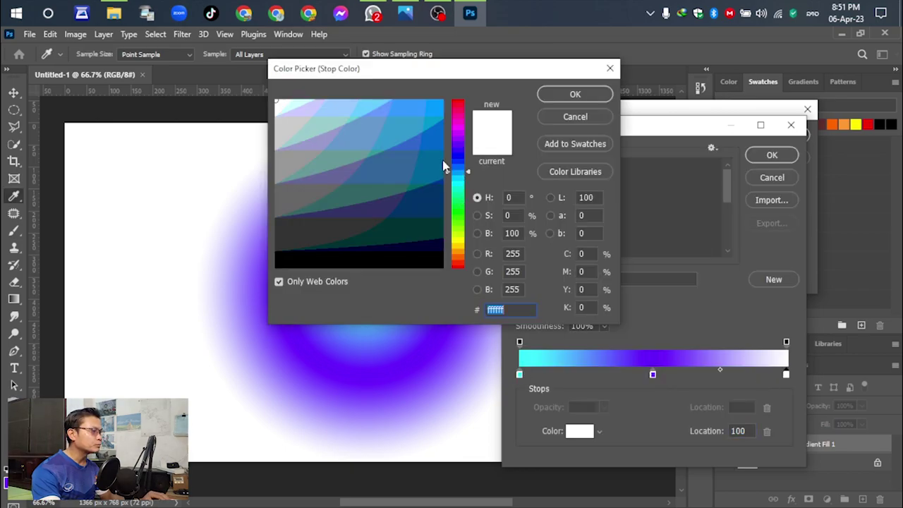
pyautogui.click(389, 108)
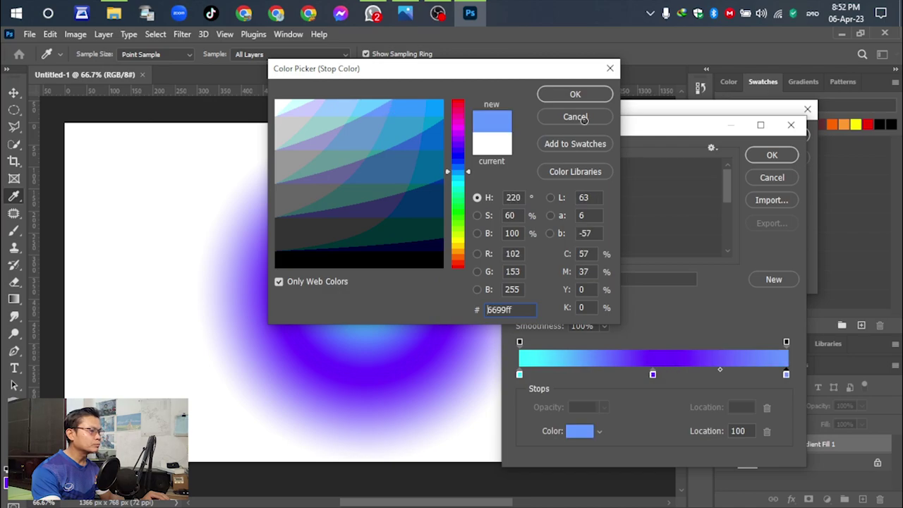
pyautogui.press('Return')
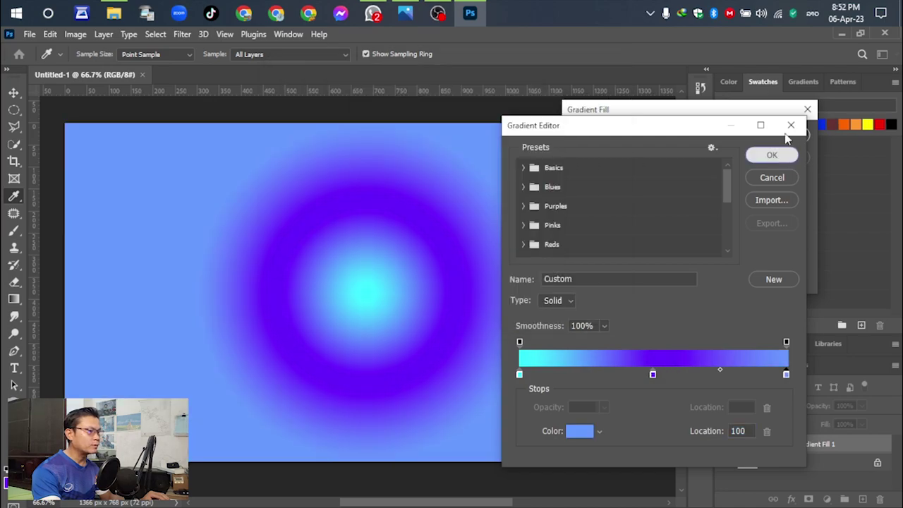
pyautogui.press('Return')
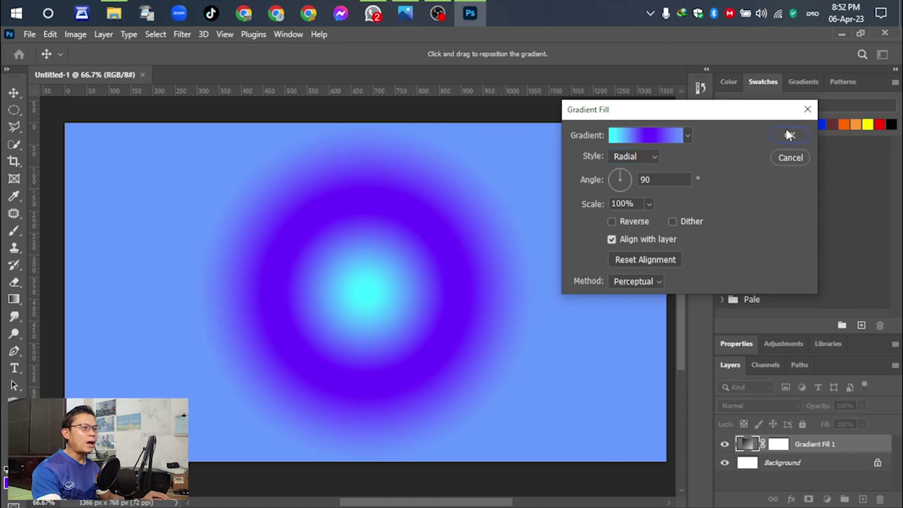
pyautogui.click(789, 134)
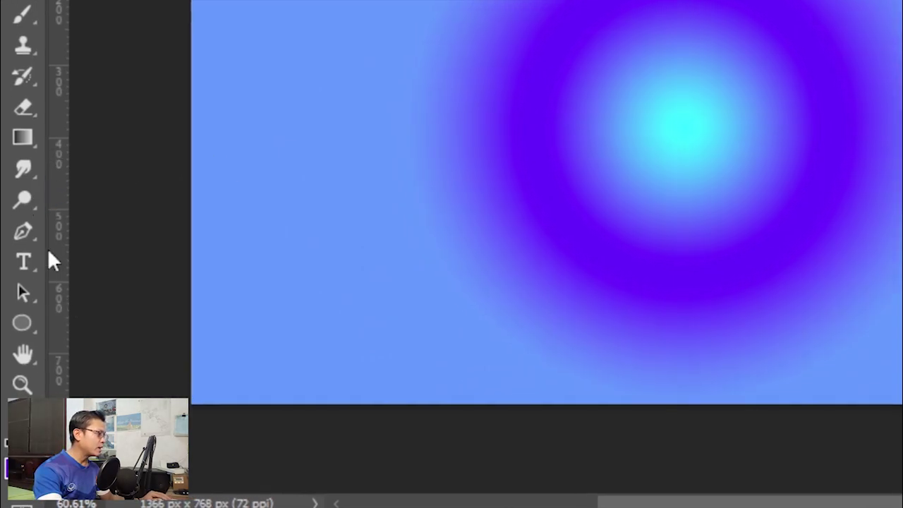
# Step: Select the Horizontal Type tool
pyautogui.click(25, 258)
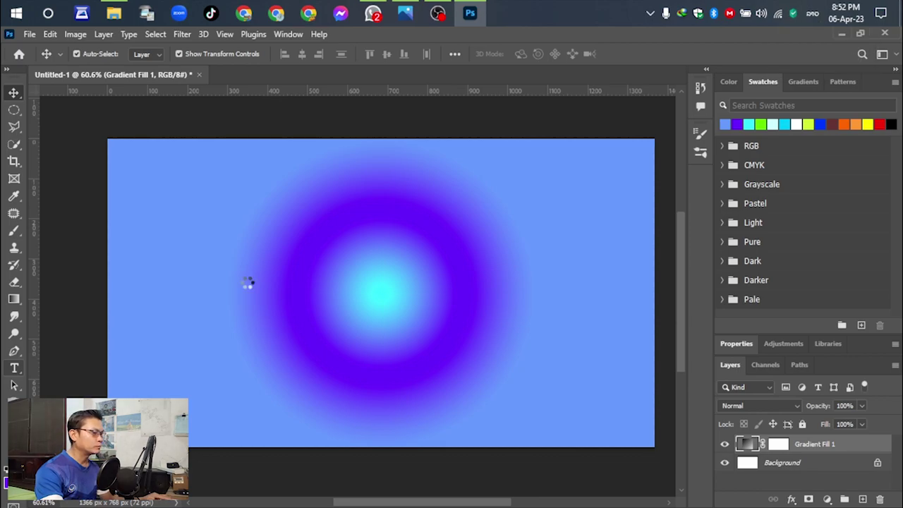
# Step: Type 'orange' as a new text layer left of the canvas centre
pyautogui.press('t')
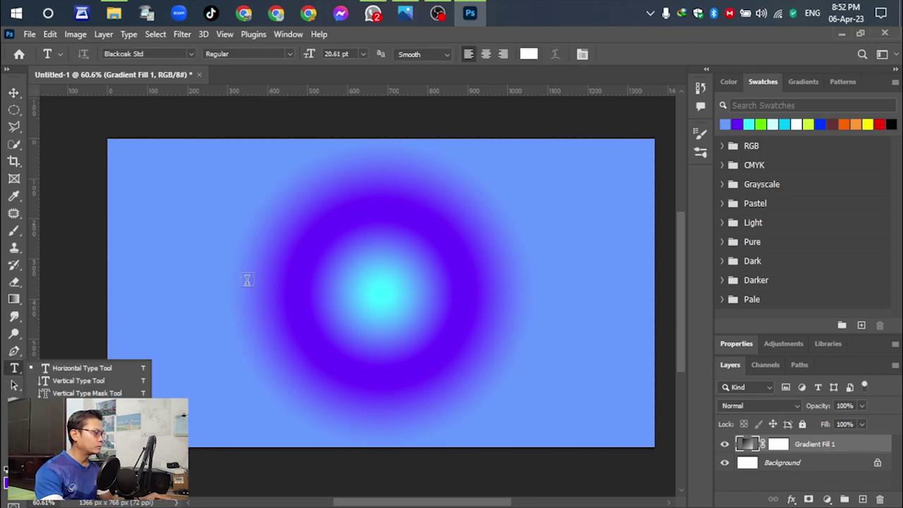
pyautogui.click(290, 277)
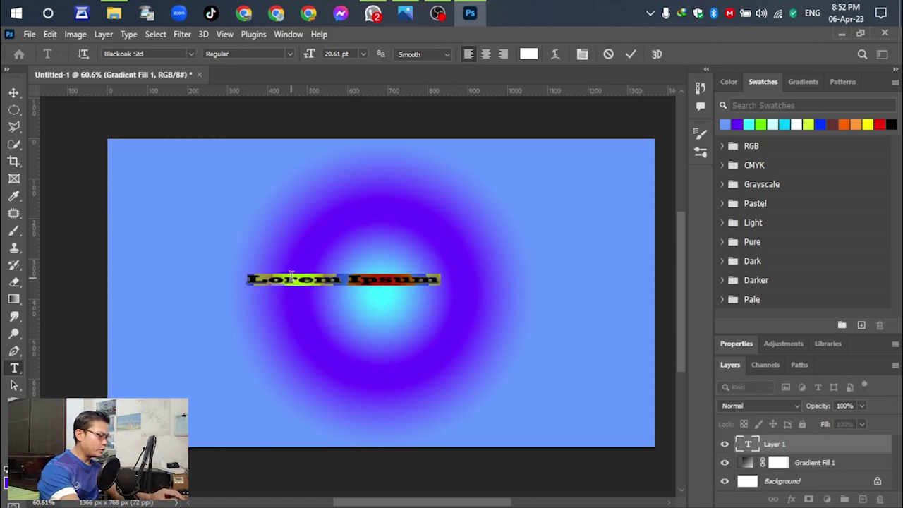
pyautogui.write('or')
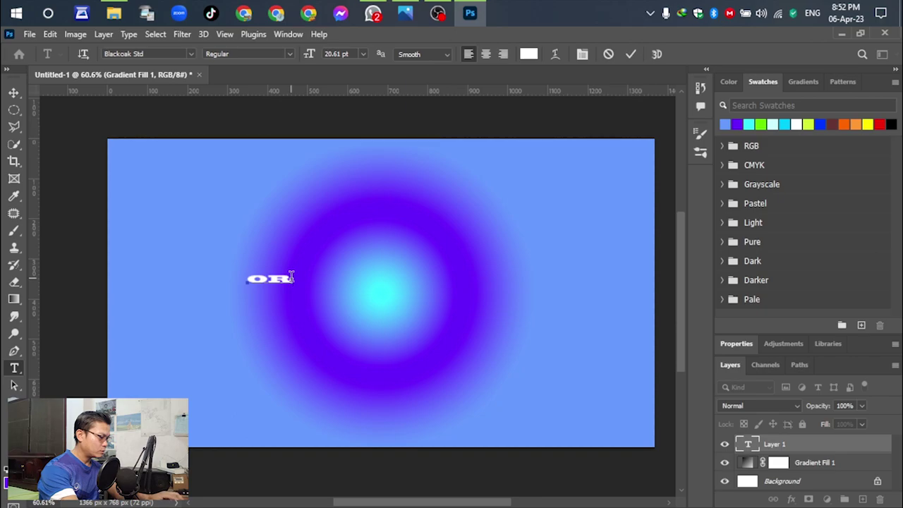
pyautogui.write('ange')
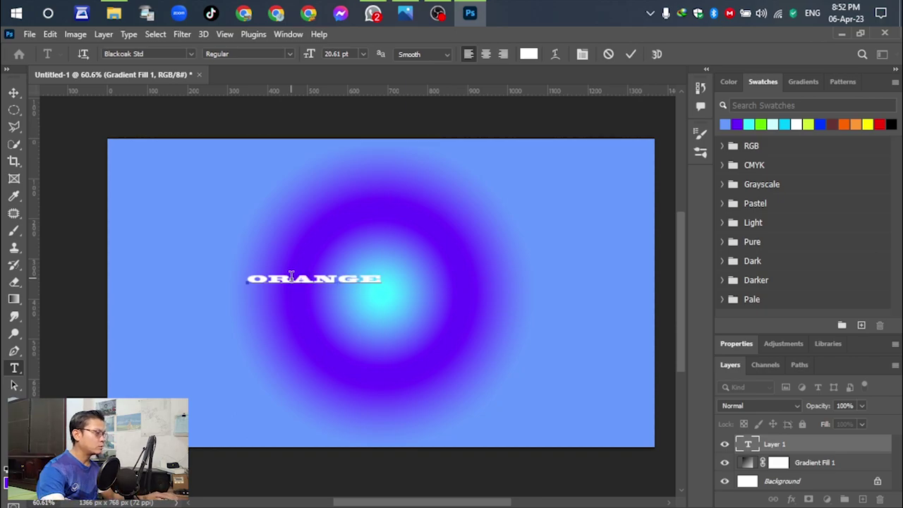
pyautogui.click(13, 92)
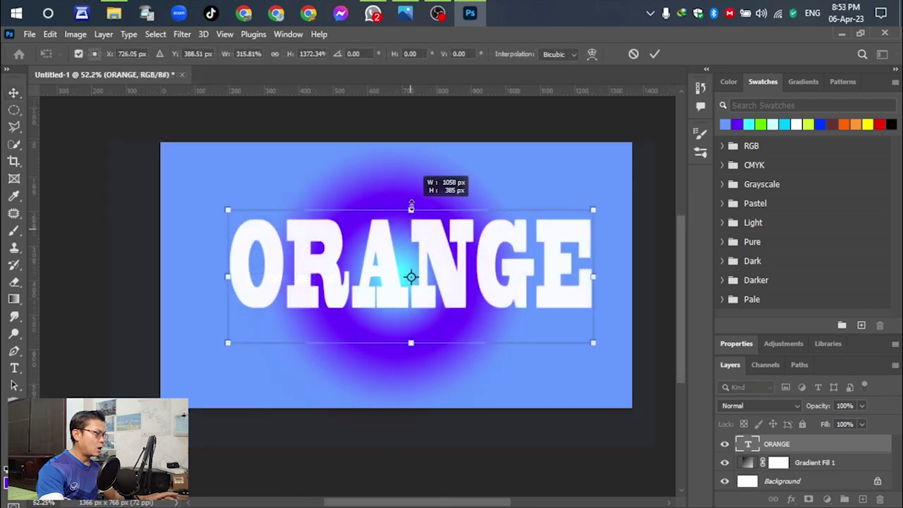
# Step: Enlarge the ORANGE text to about 350% width and centre it on the canvas
pyautogui.moveTo(411, 207); pyautogui.dragTo(411, 190)
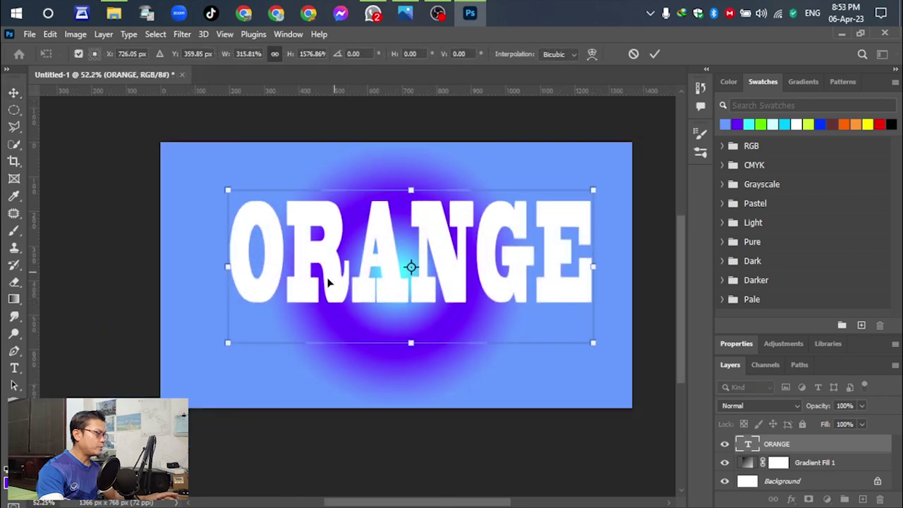
pyautogui.moveTo(227, 267); pyautogui.dragTo(187, 268)
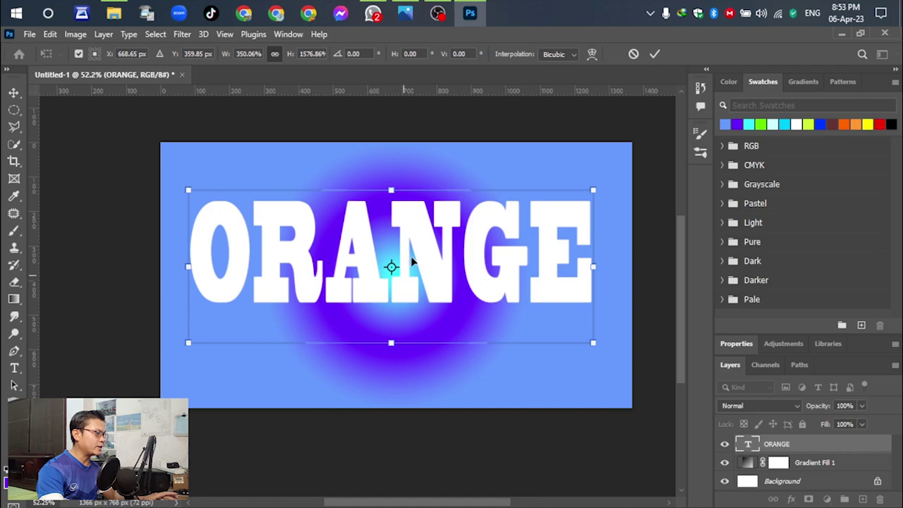
pyautogui.moveTo(416, 243); pyautogui.dragTo(417, 257)
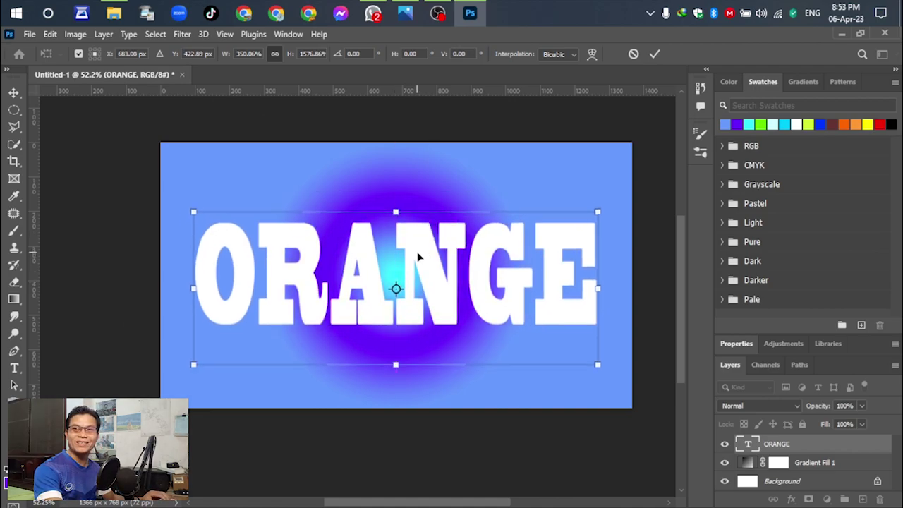
pyautogui.click(654, 54)
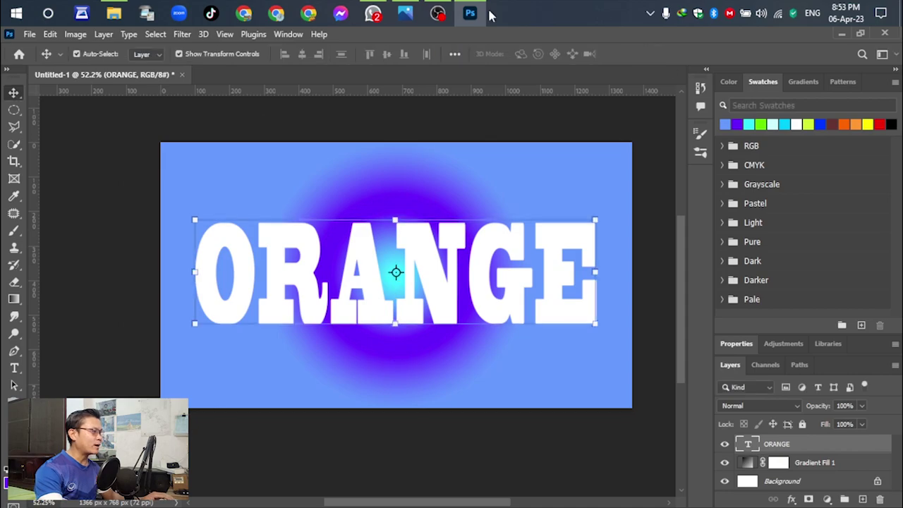
# Step: Drag the orange-fruit photo from New folder (2) into the Photoshop document
pyautogui.moveTo(114, 15)
pyautogui.click(110, 35)
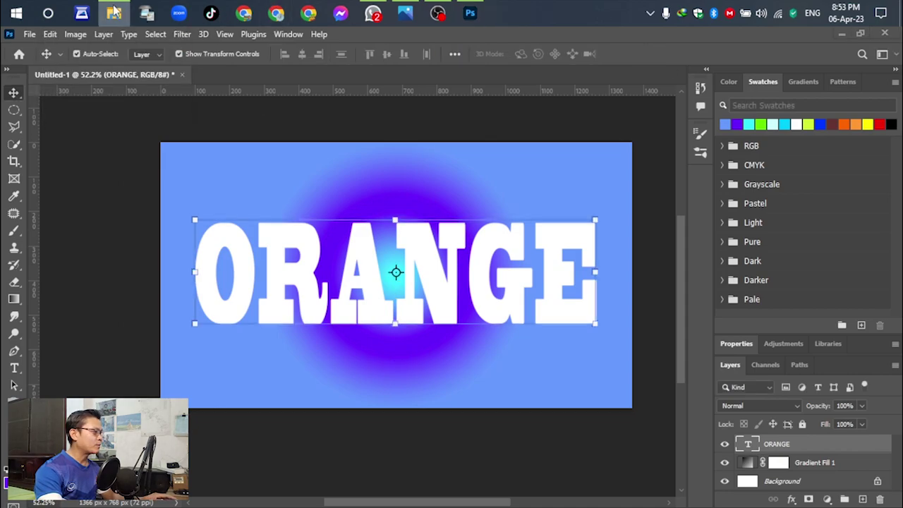
pyautogui.moveTo(183, 139); pyautogui.dragTo(359, 268)
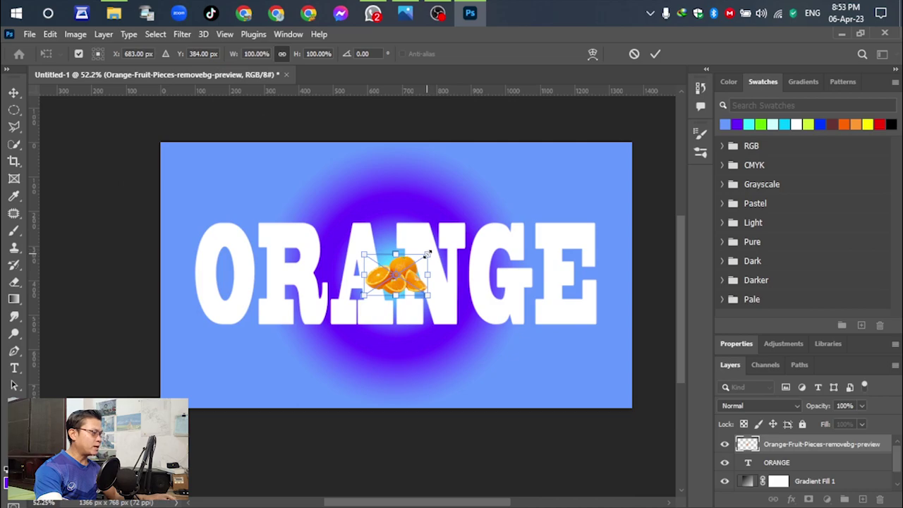
# Step: Scale the fruit photo to about 408% and centre it over the ORANGE letters
pyautogui.moveTo(427, 255); pyautogui.dragTo(528, 189)
pyautogui.hotkey('ctrl', 'z')
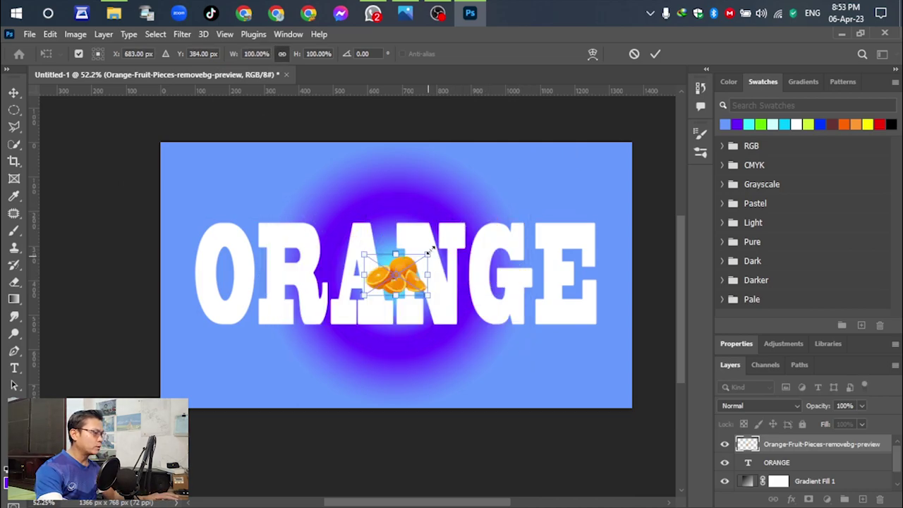
pyautogui.hotkey('ctrl', 'shift', 'z')
pyautogui.moveTo(508, 198); pyautogui.dragTo(403, 255)
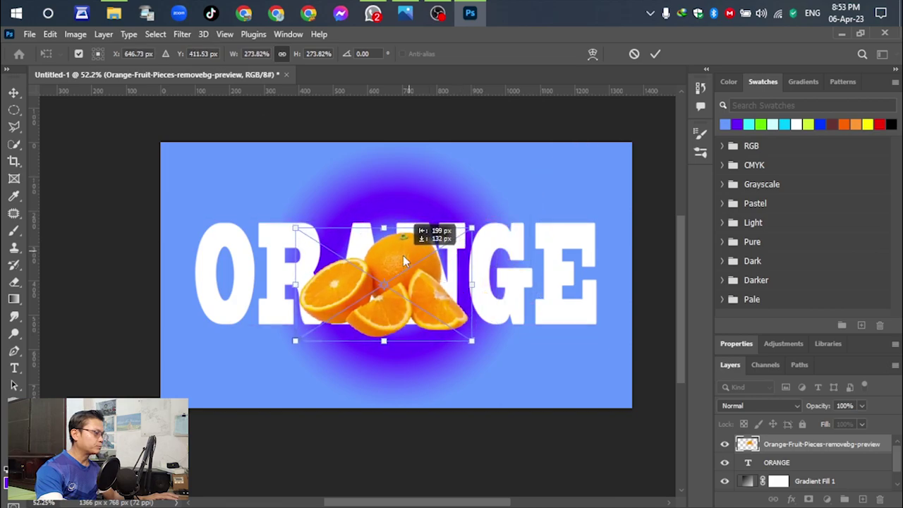
pyautogui.moveTo(471, 227); pyautogui.dragTo(522, 198)
pyautogui.moveTo(424, 243); pyautogui.dragTo(404, 247)
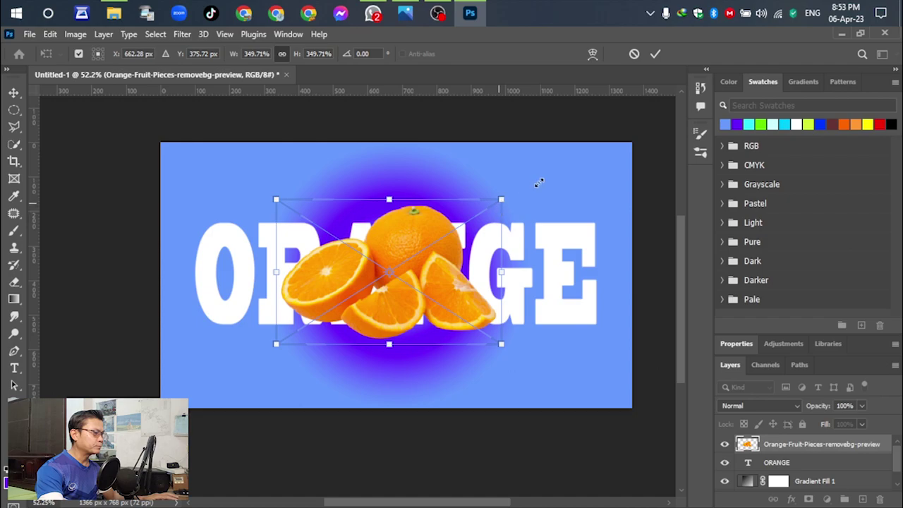
pyautogui.moveTo(501, 199); pyautogui.dragTo(538, 175)
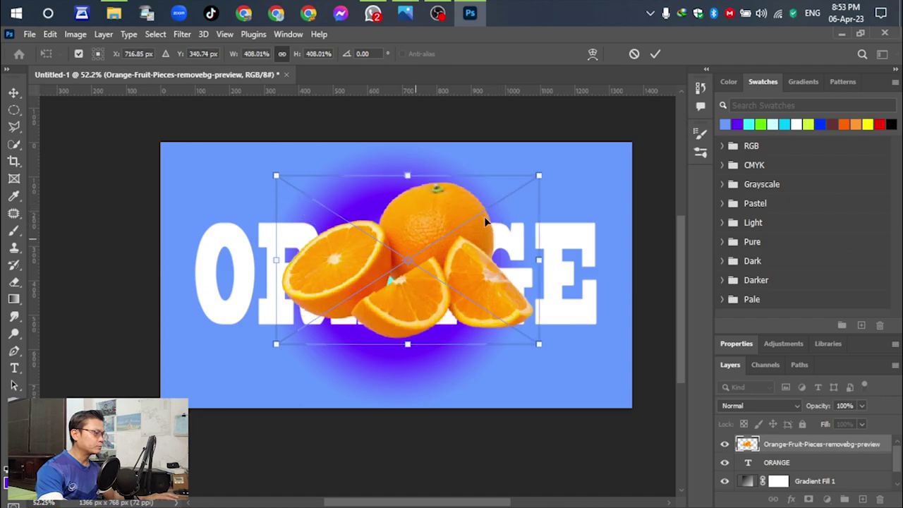
pyautogui.moveTo(447, 211)
pyautogui.mouseDown()
pyautogui.moveTo(416, 235)
pyautogui.moveTo(433, 222)
pyautogui.mouseUp()
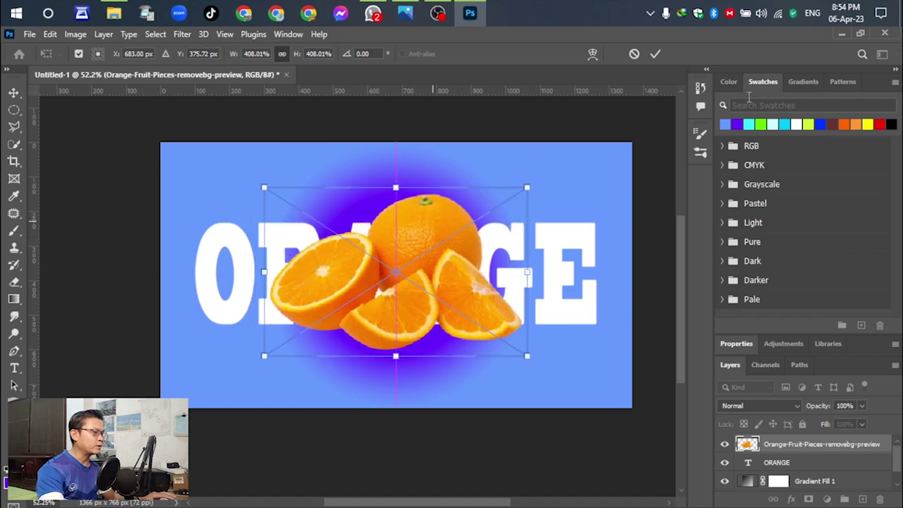
# Step: Commit the fruit photo's transform, rasterize its layer, then deselect it
pyautogui.click(655, 55)
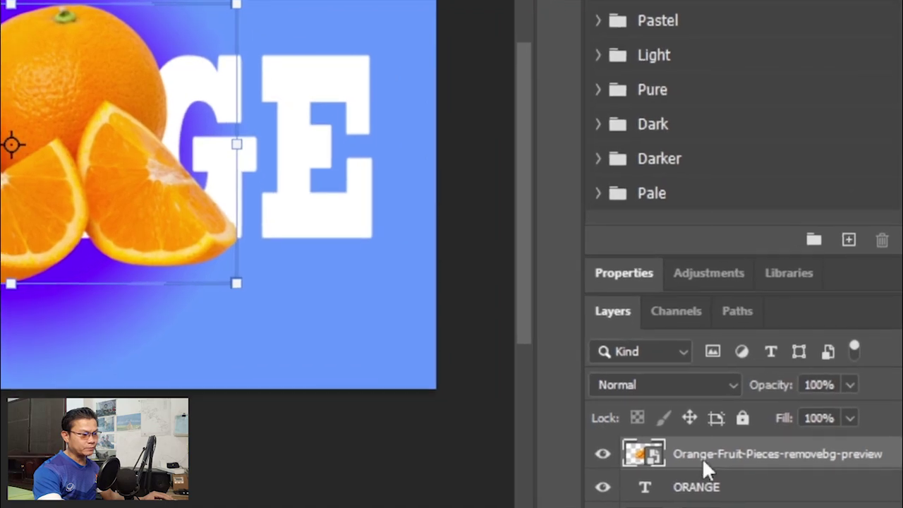
pyautogui.rightClick(703, 462)
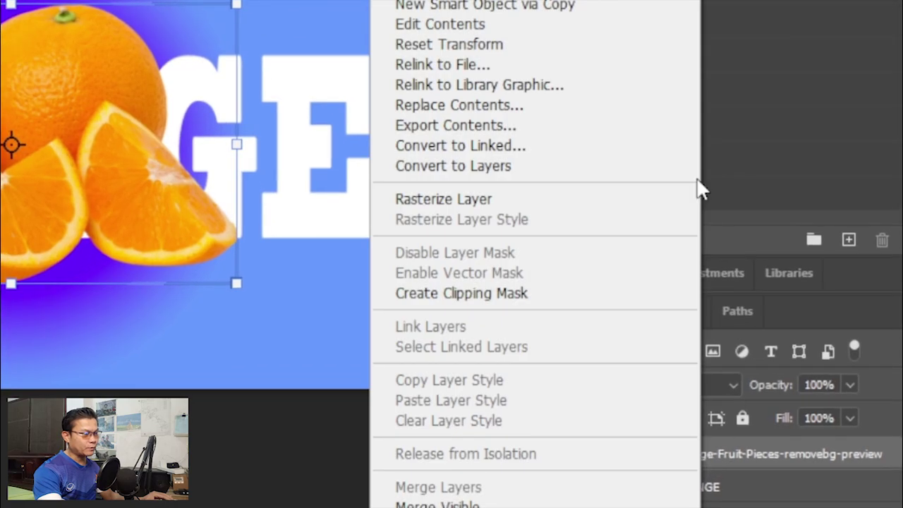
pyautogui.click(465, 206)
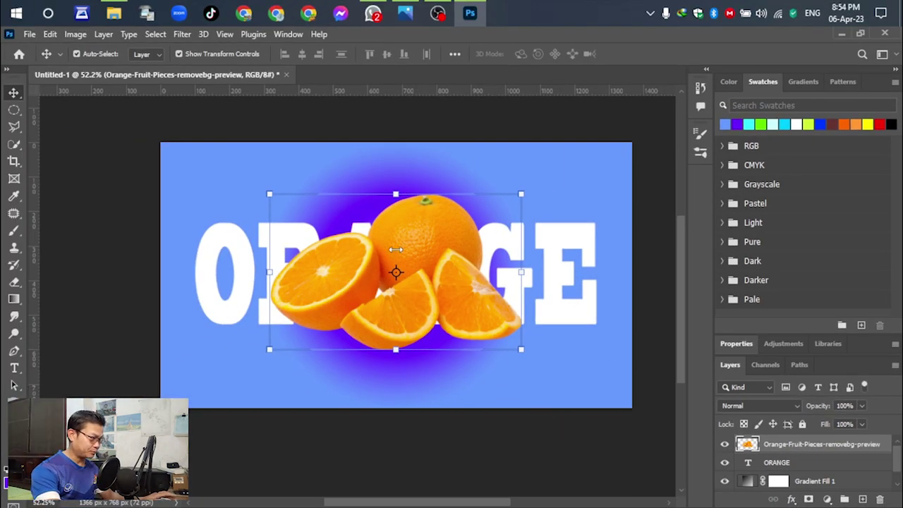
pyautogui.click(416, 16)
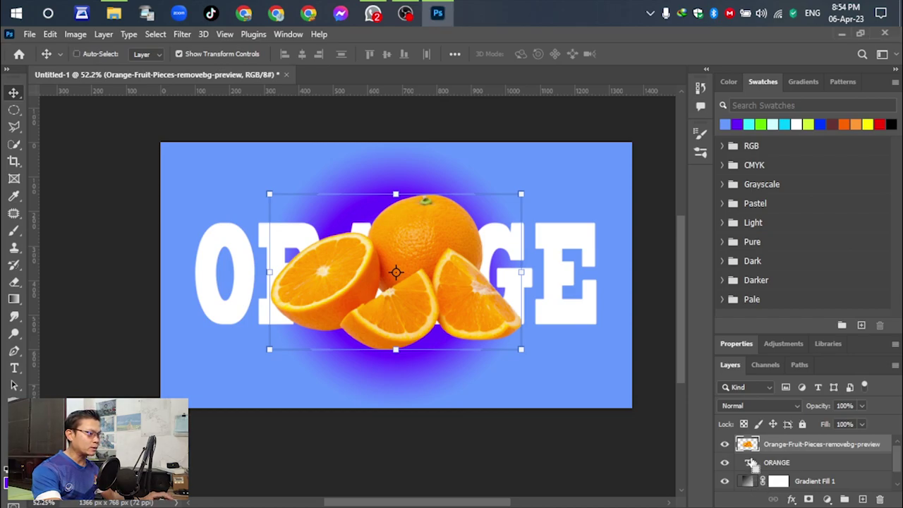
pyautogui.click(665, 319)
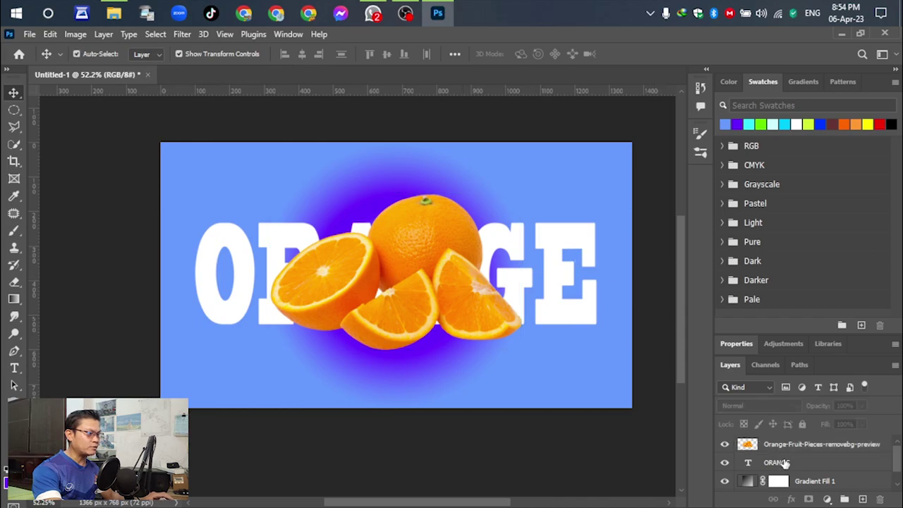
# Step: Load the ORANGE letter outlines as a selection and invert it to everything outside the letters
pyautogui.click(785, 452)
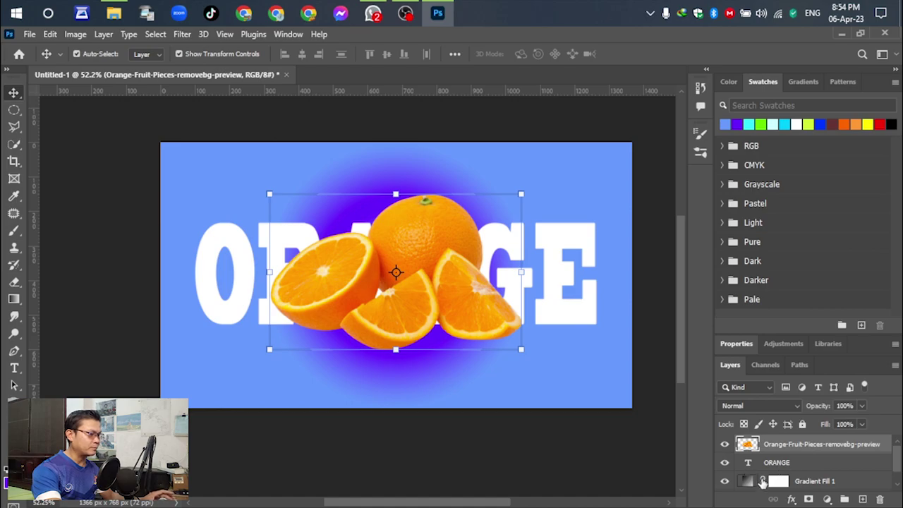
pyautogui.keyDown('ctrl'); pyautogui.click(748, 466); pyautogui.keyUp('ctrl')
pyautogui.keyDown('ctrl'); pyautogui.click(748, 466); pyautogui.keyUp('ctrl')
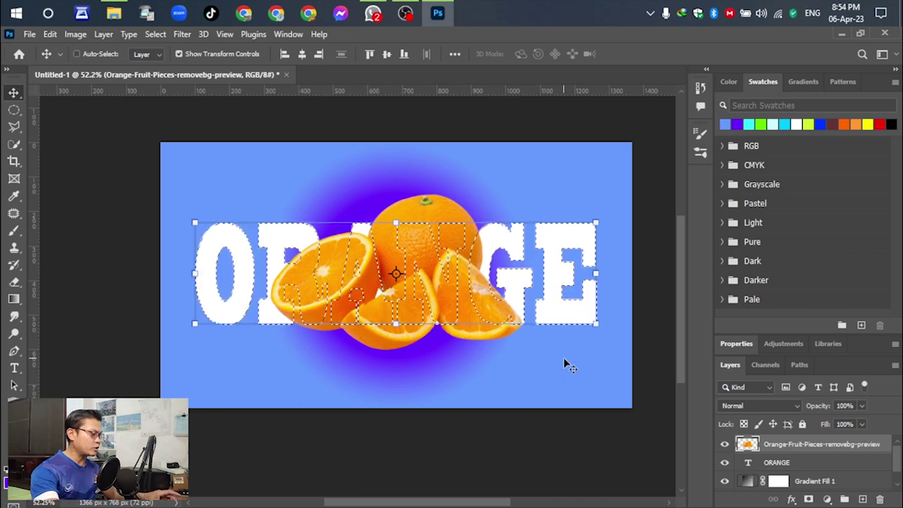
pyautogui.hotkey('ctrl', 'shift', 'i')
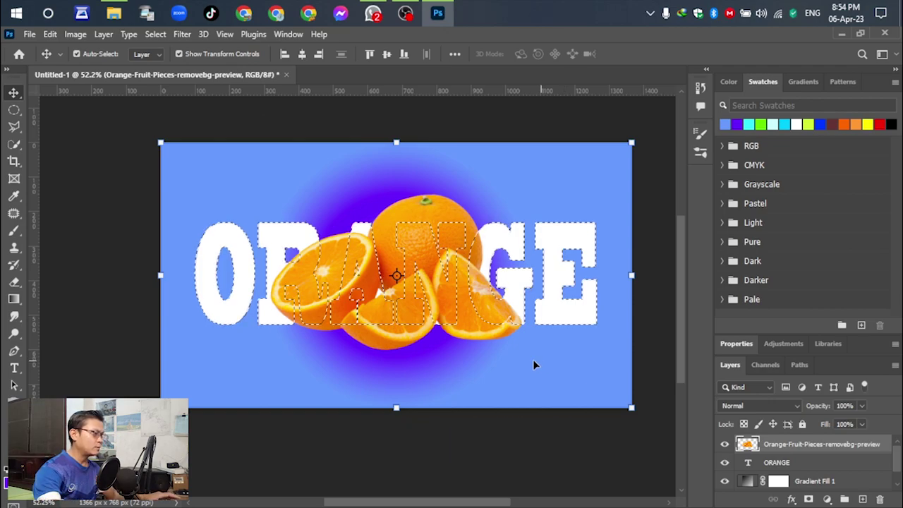
pyautogui.press('e')
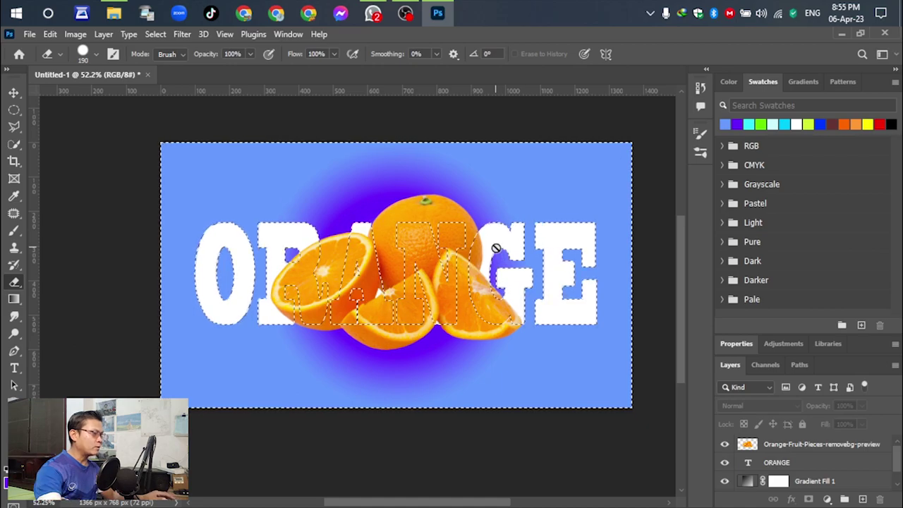
# Step: On the fruit photo layer, erase the orange slices lying outside the ORANGE letters
pyautogui.click(230, 221)
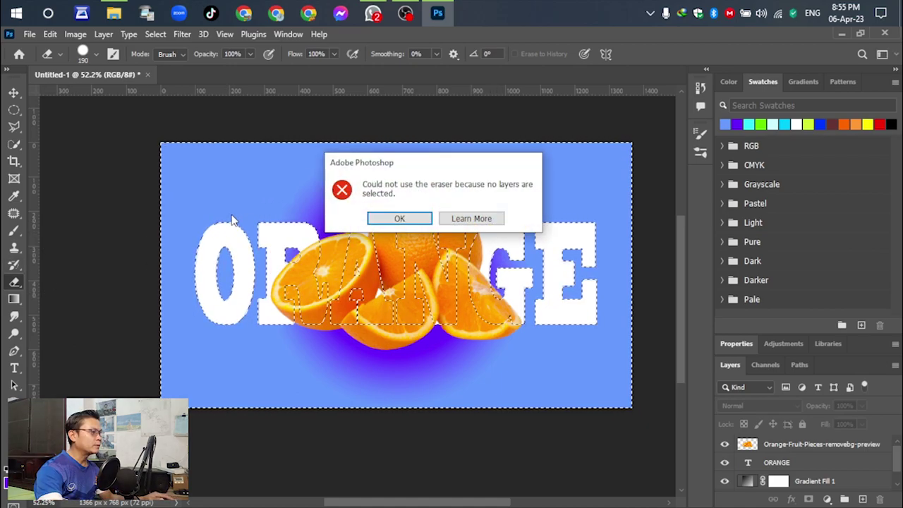
pyautogui.click(410, 219)
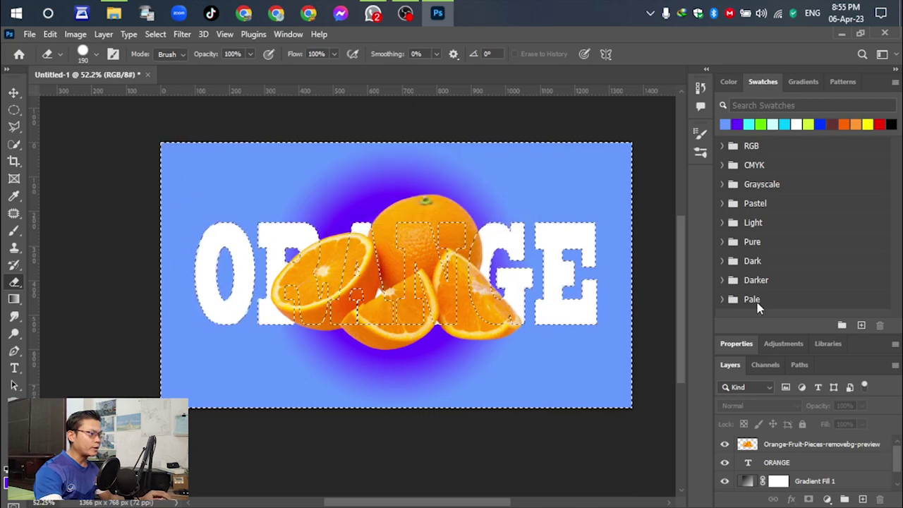
pyautogui.click(787, 448)
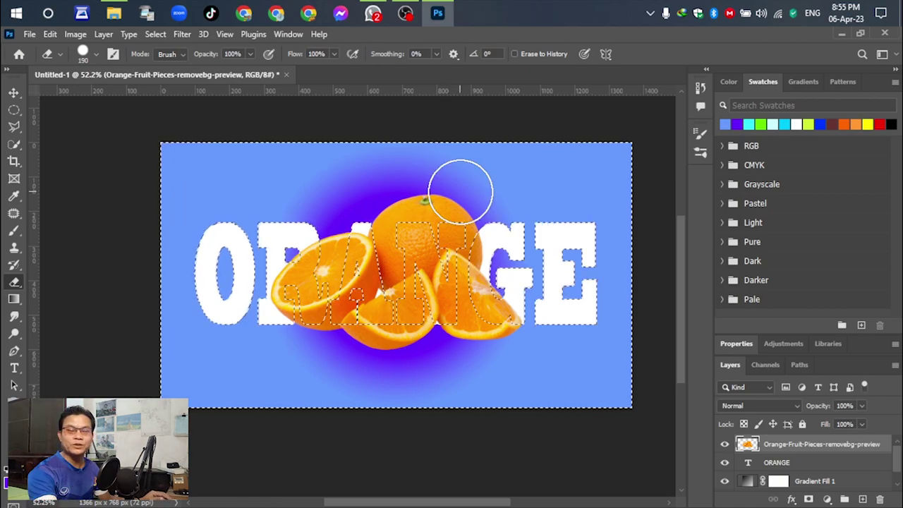
pyautogui.moveTo(479, 254)
pyautogui.mouseDown()
pyautogui.moveTo(392, 227)
pyautogui.moveTo(317, 296)
pyautogui.moveTo(369, 211)
pyautogui.moveTo(515, 347)
pyautogui.moveTo(297, 318)
pyautogui.moveTo(459, 331)
pyautogui.mouseUp()
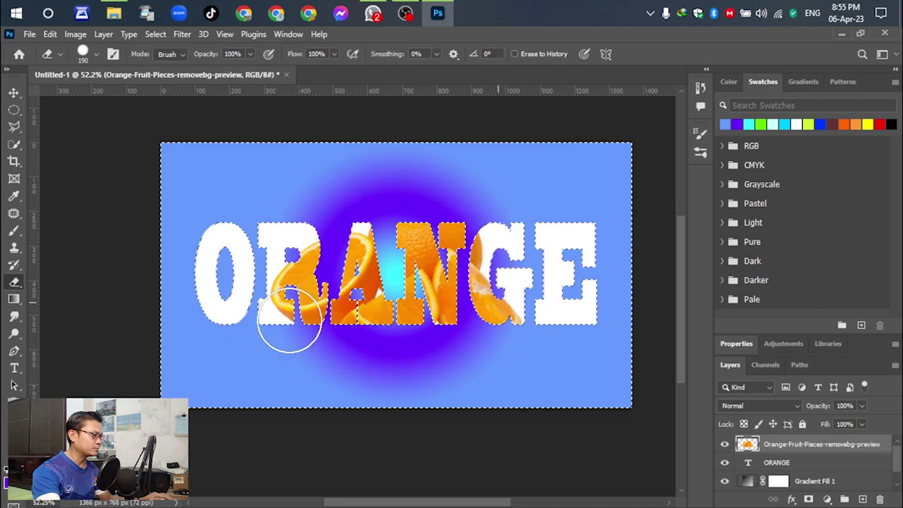
pyautogui.click(14, 93)
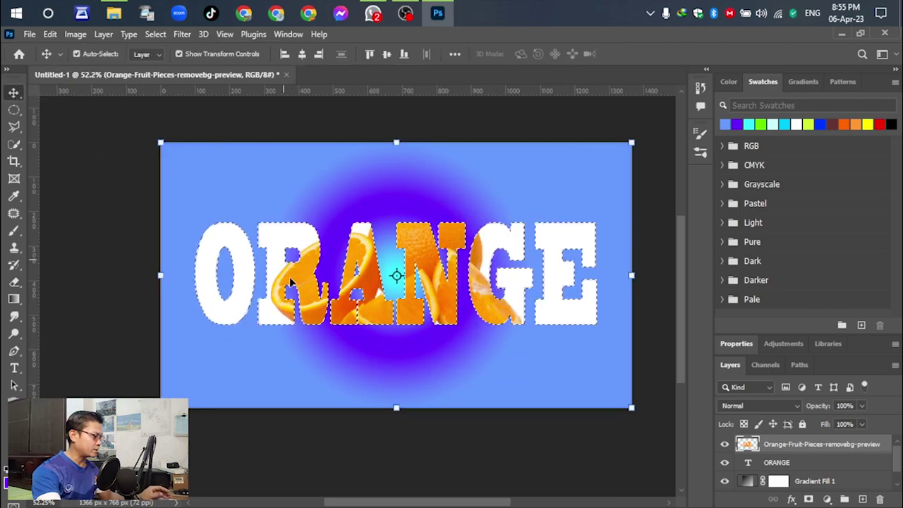
# Step: Deselect, then zoom in and out to inspect the fruit-filled ORANGE letters over the gradient
pyautogui.hotkey('ctrl', 'd')
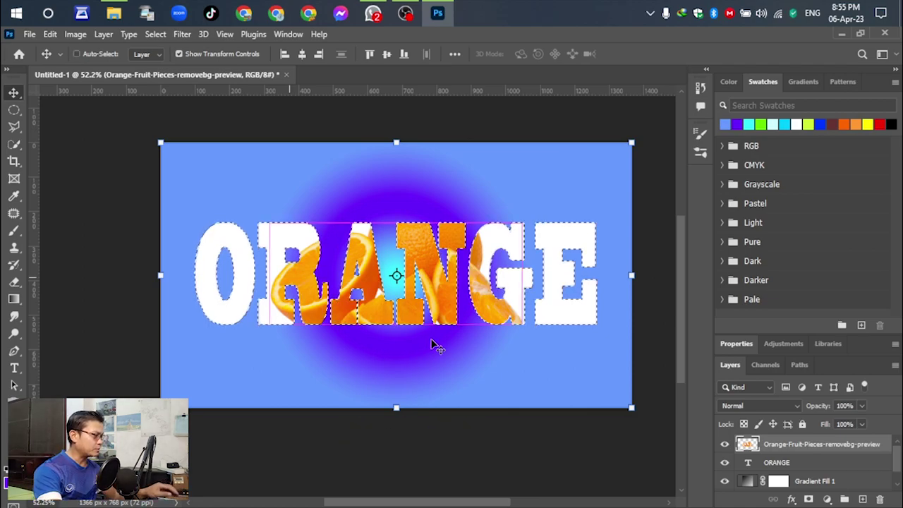
pyautogui.keyDown('ctrl'); pyautogui.click(292, 206); pyautogui.keyUp('ctrl')
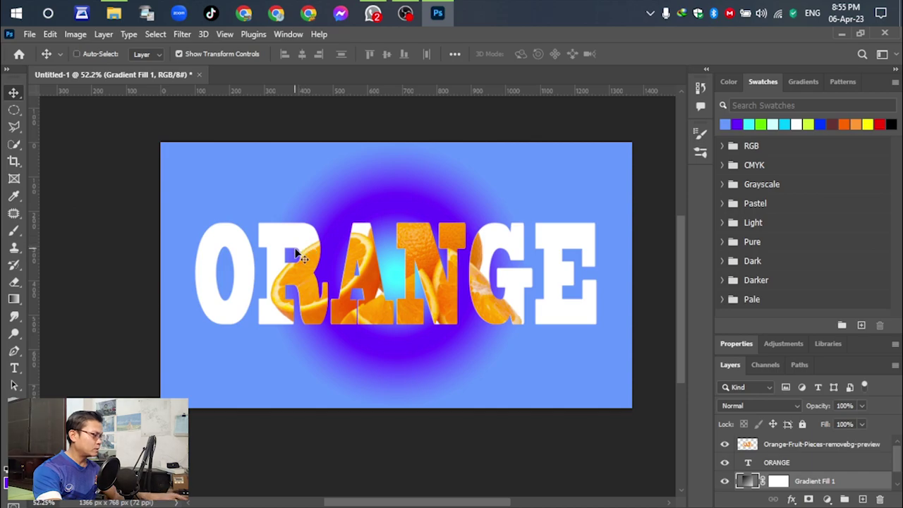
pyautogui.scroll(3, 357, 332)
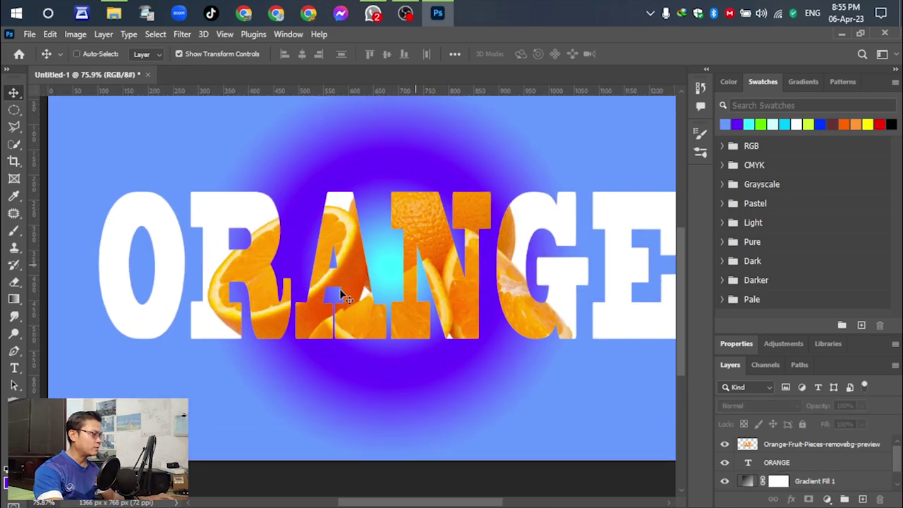
pyautogui.scroll(2, 397, 263)
pyautogui.scroll(-3, 397, 263)
pyautogui.scroll(2, 403, 265)
pyautogui.scroll(-2, 405, 262)
pyautogui.scroll(1, 437, 185)
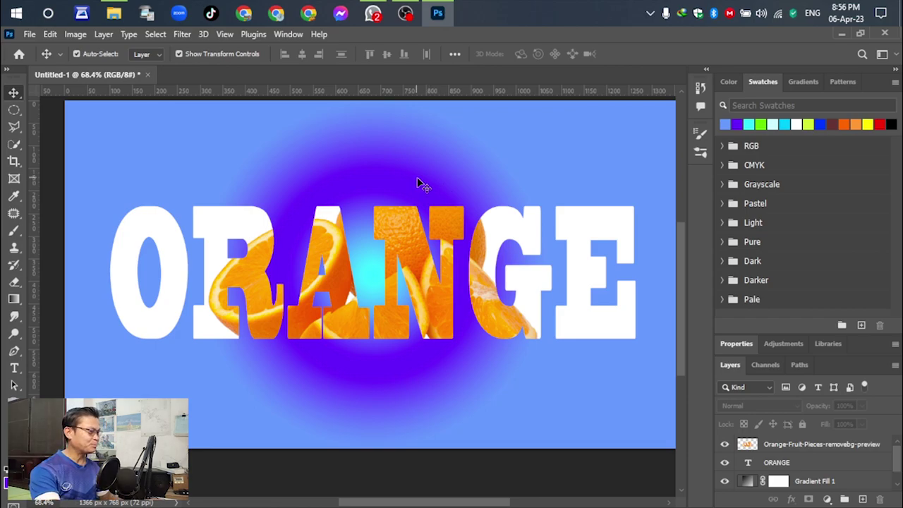
pyautogui.scroll(-2, 383, 282)
pyautogui.scroll(2, 409, 285)
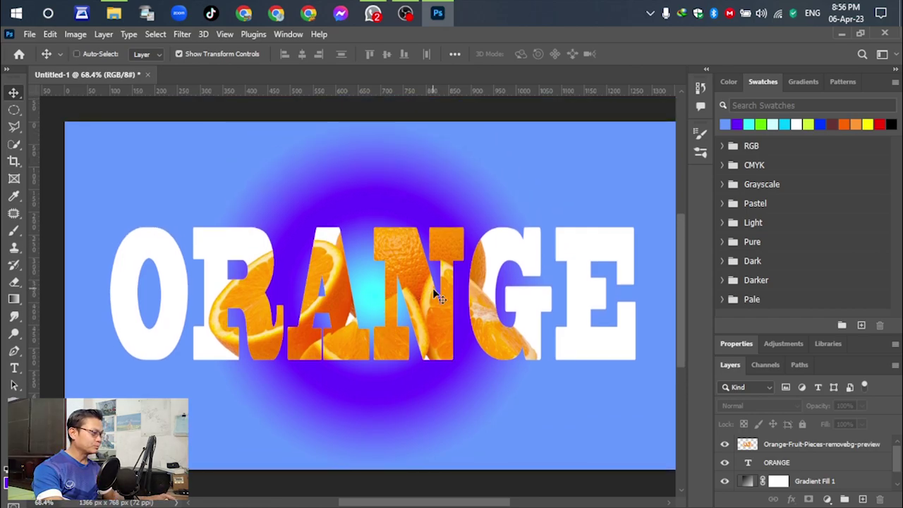
pyautogui.scroll(-1, 432, 288)
pyautogui.scroll(1, 574, 318)
pyautogui.scroll(-1, 530, 314)
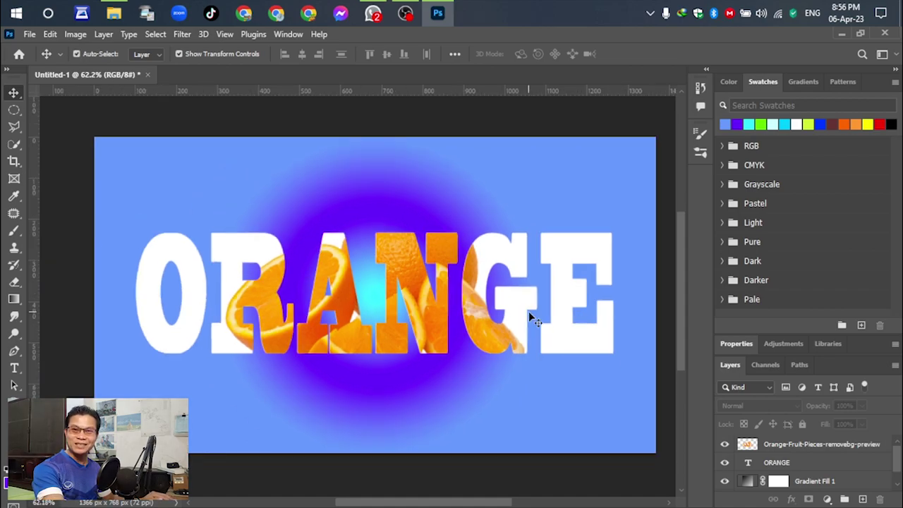